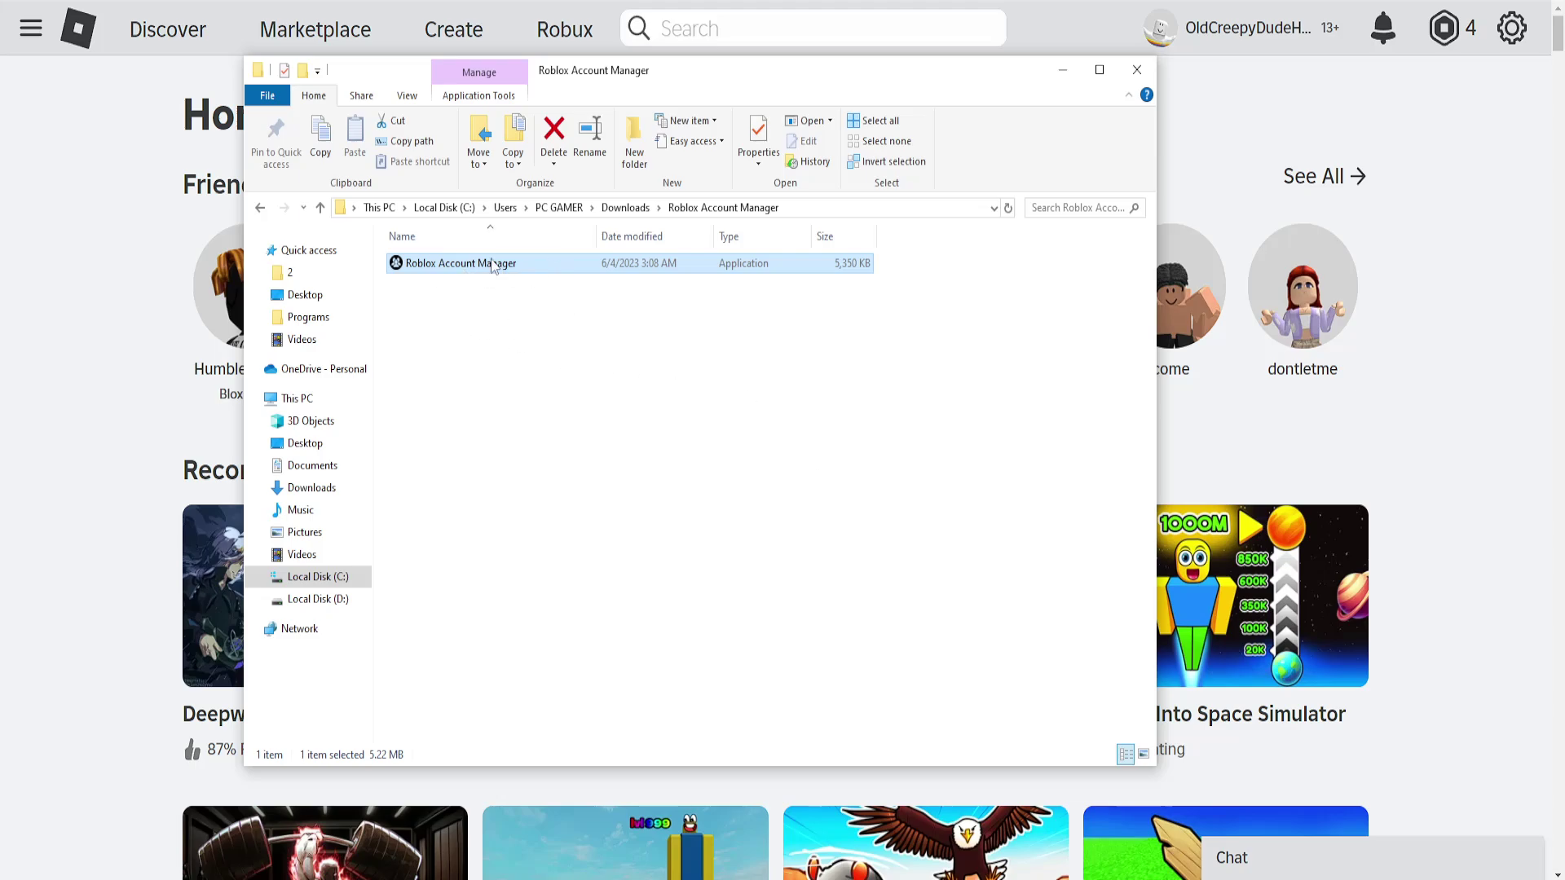
- Drag the Roblox Account Manager folder window aside to make room for the Roblox page
{"action": "left_click_drag", "start_coordinate": [868, 83], "coordinate": [907, 119]}
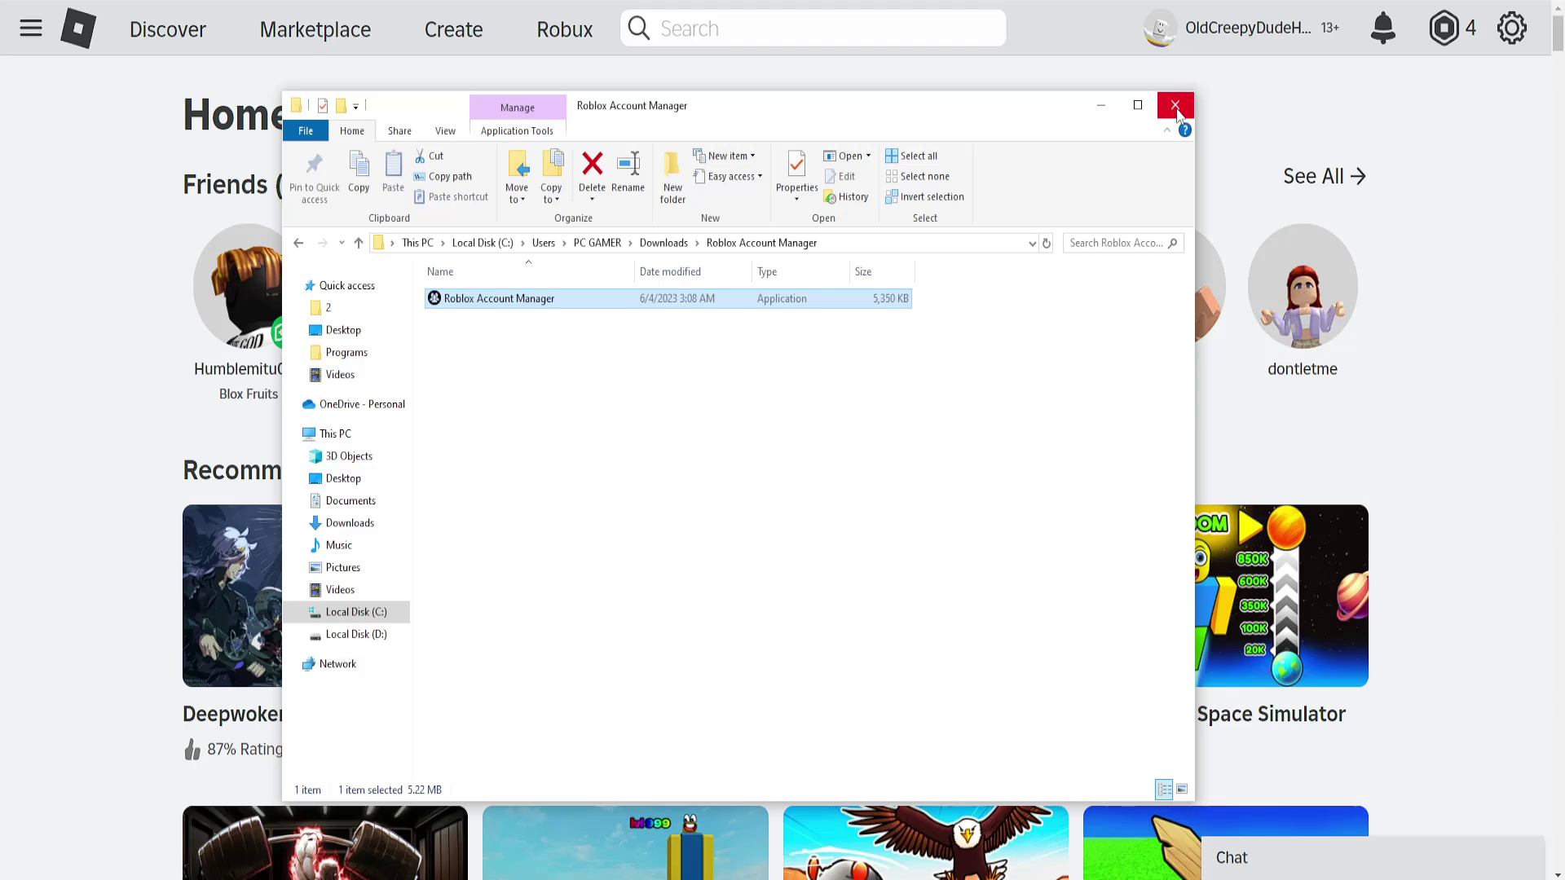
- Minimize File Explorer and go to Settings > Parental Controls, where Parent PIN shows as enabled
{"action": "left_click", "coordinate": [1101, 105]}
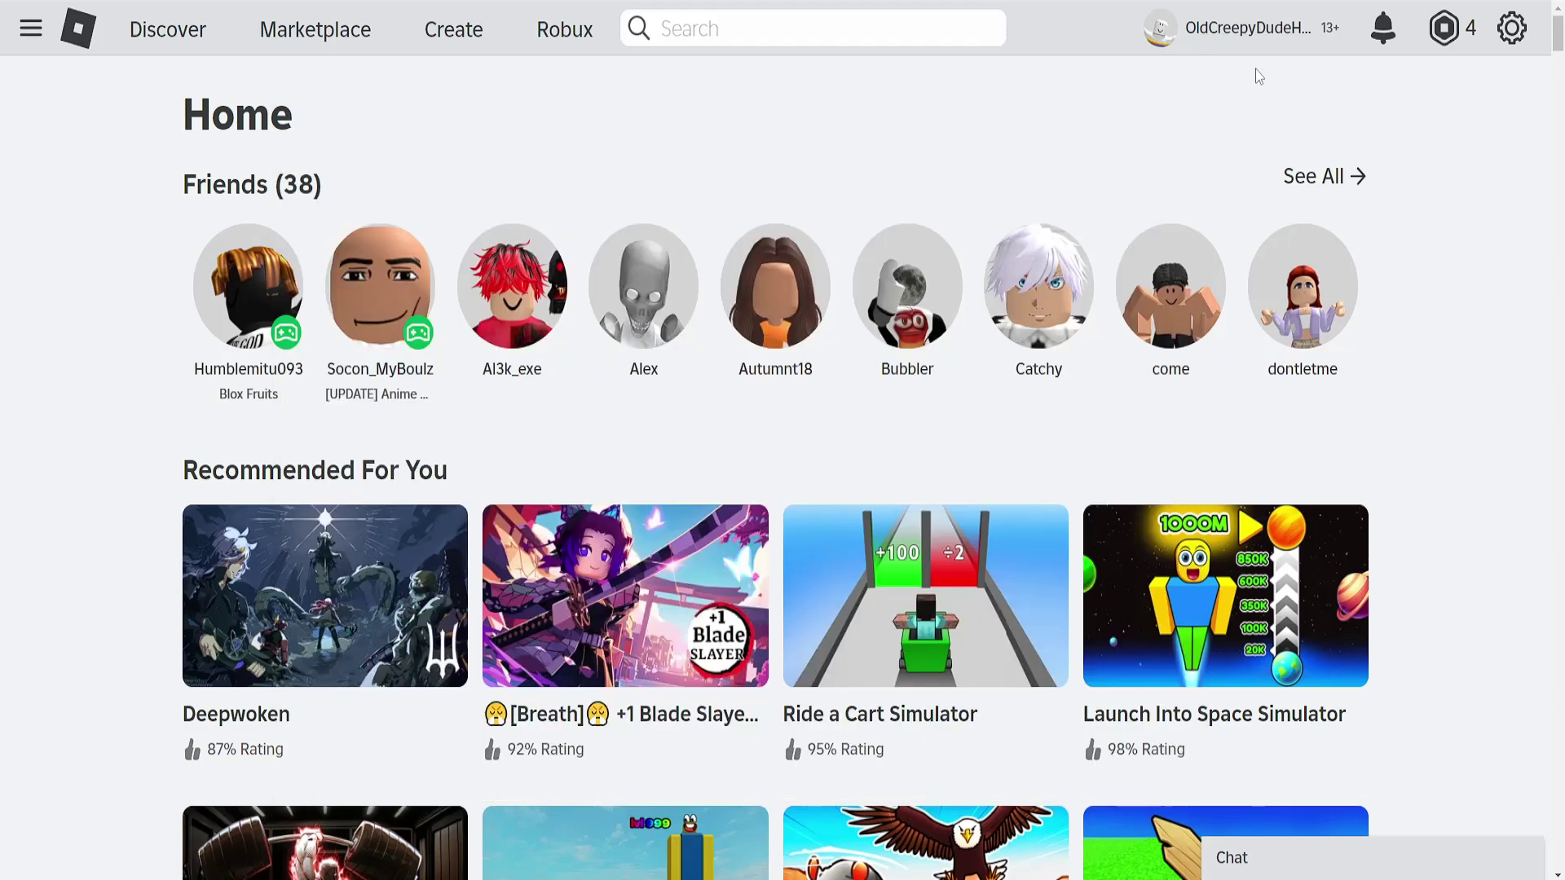
{"action": "scroll", "coordinate": [315, 313], "scroll_direction": "down", "scroll_amount": 1}
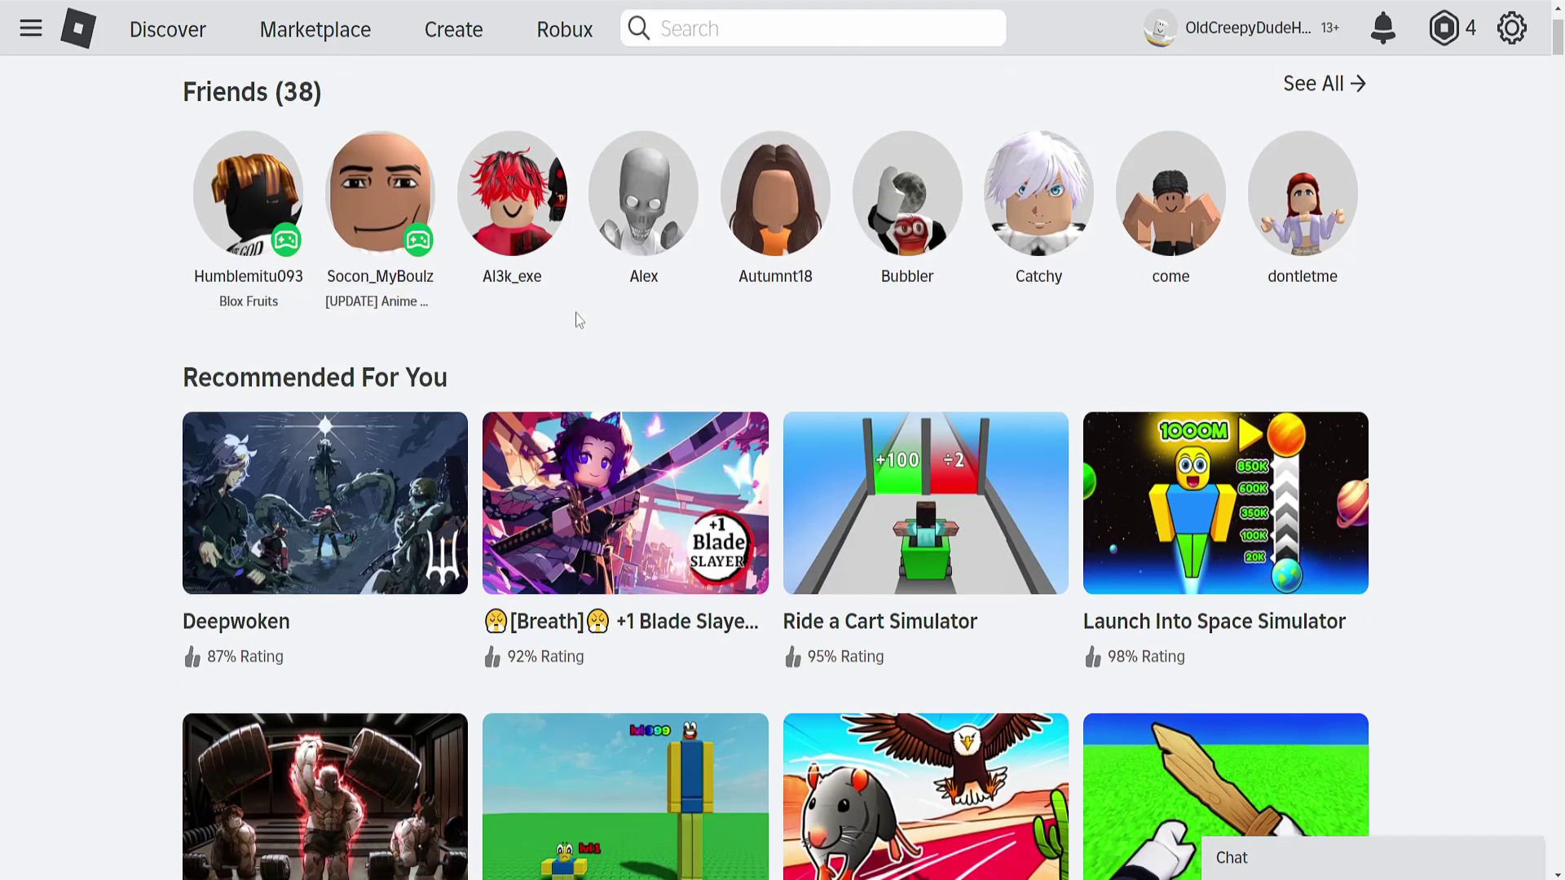
{"action": "scroll", "coordinate": [583, 438], "scroll_direction": "up", "scroll_amount": 1}
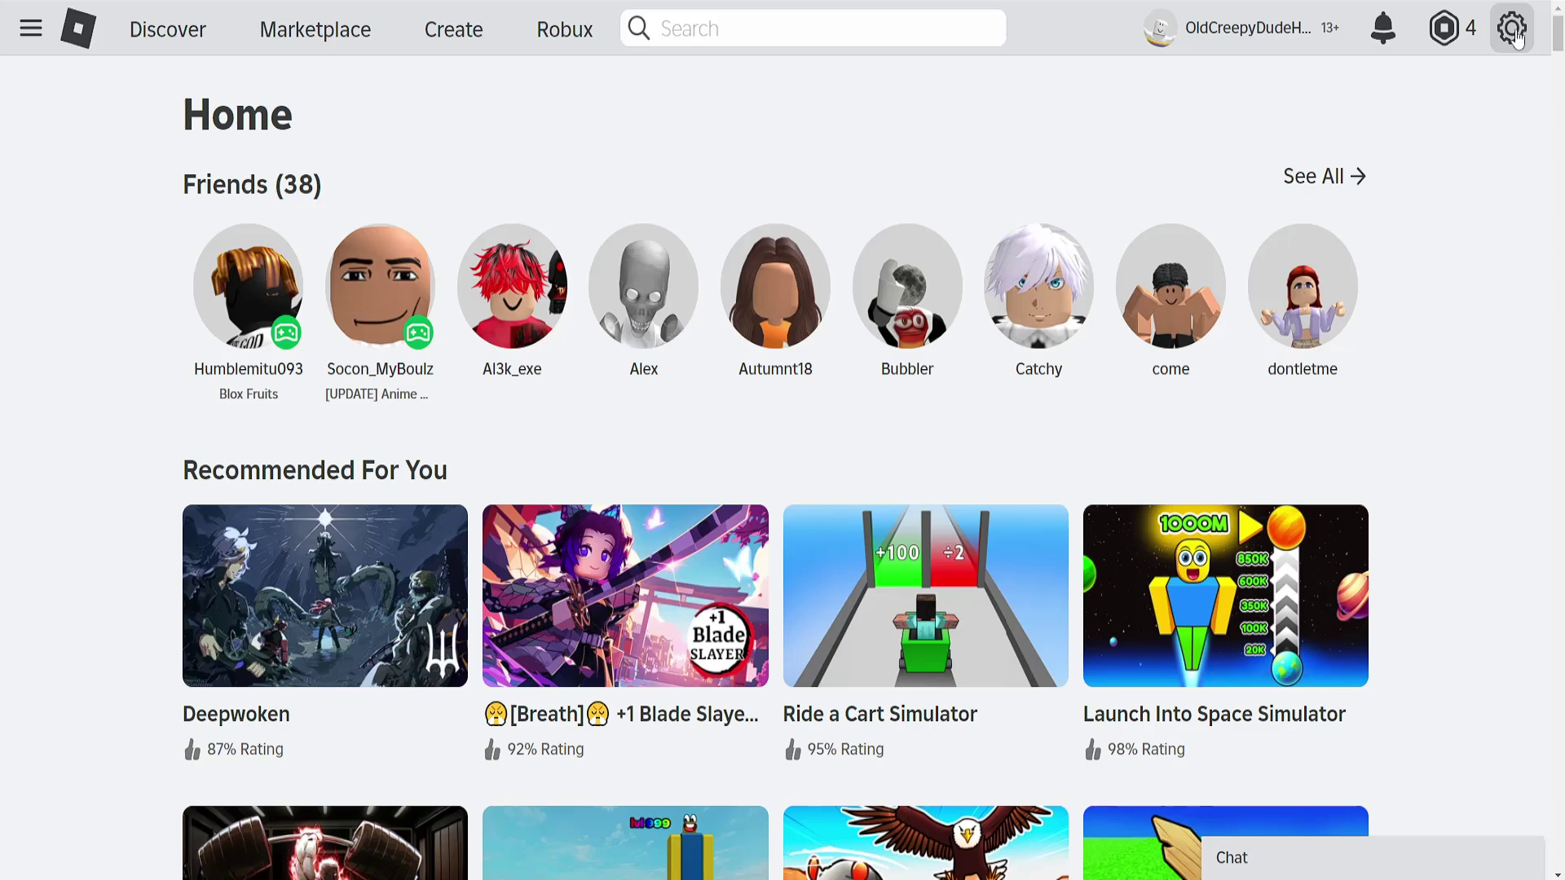
{"action": "left_click", "coordinate": [1507, 39]}
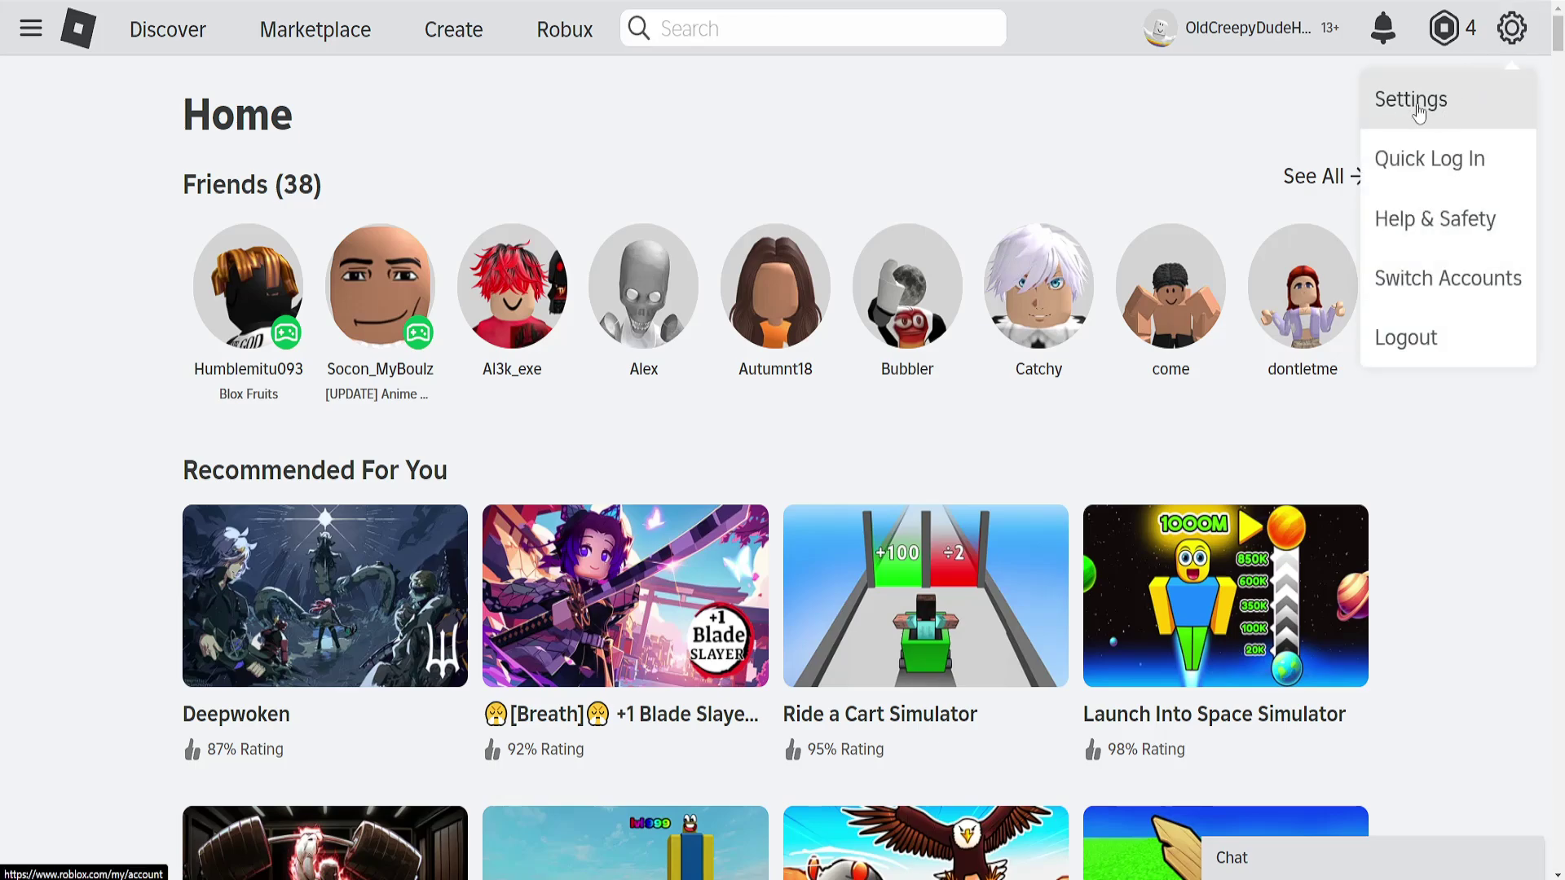
{"action": "left_click", "coordinate": [1413, 102]}
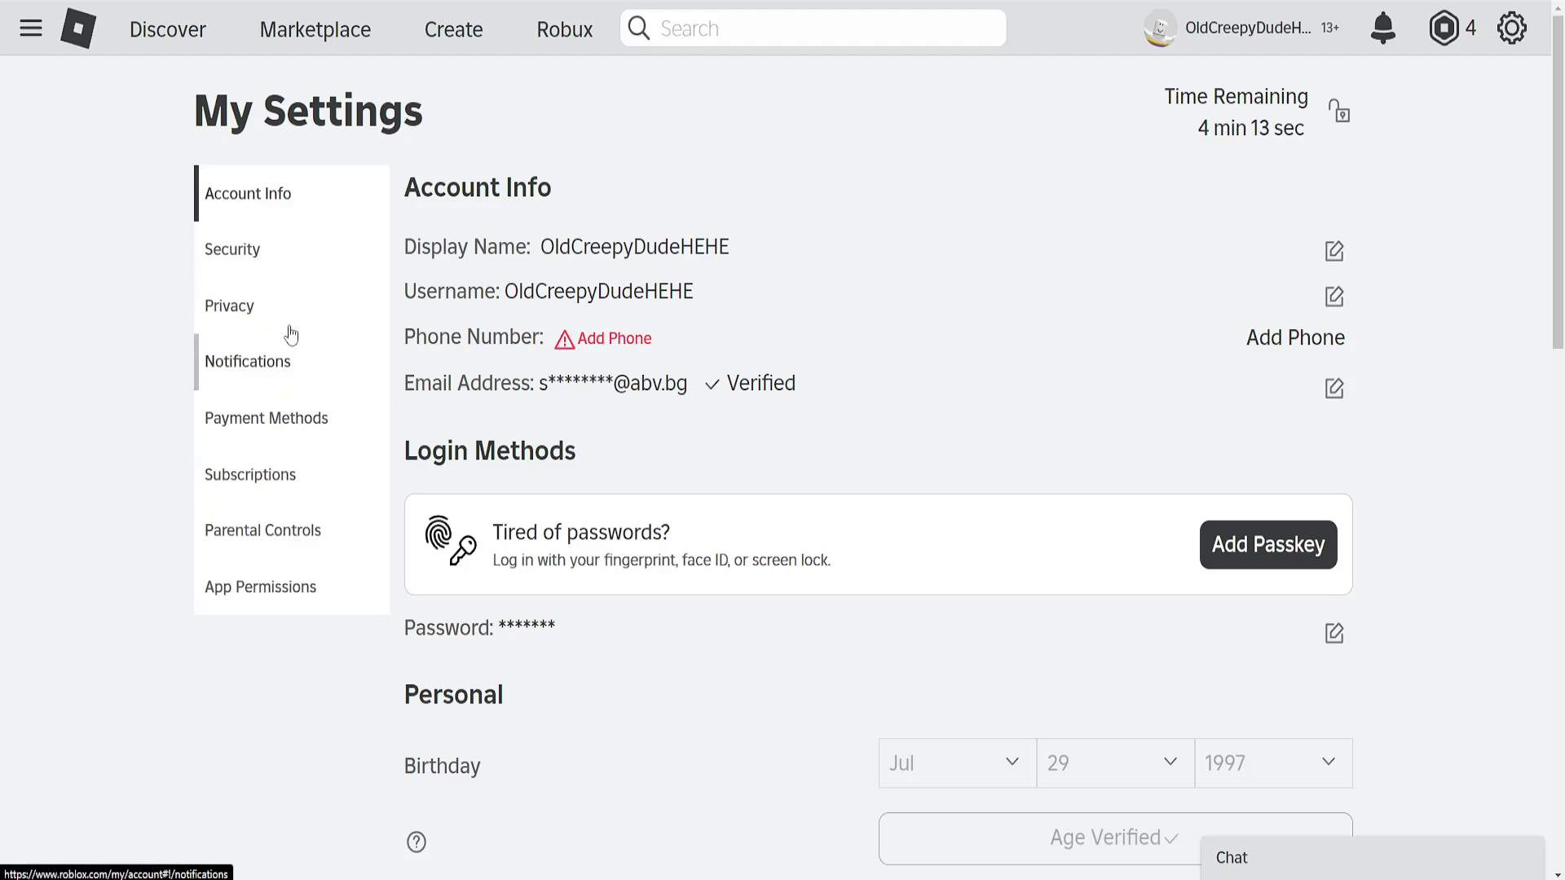
{"action": "left_click", "coordinate": [282, 545]}
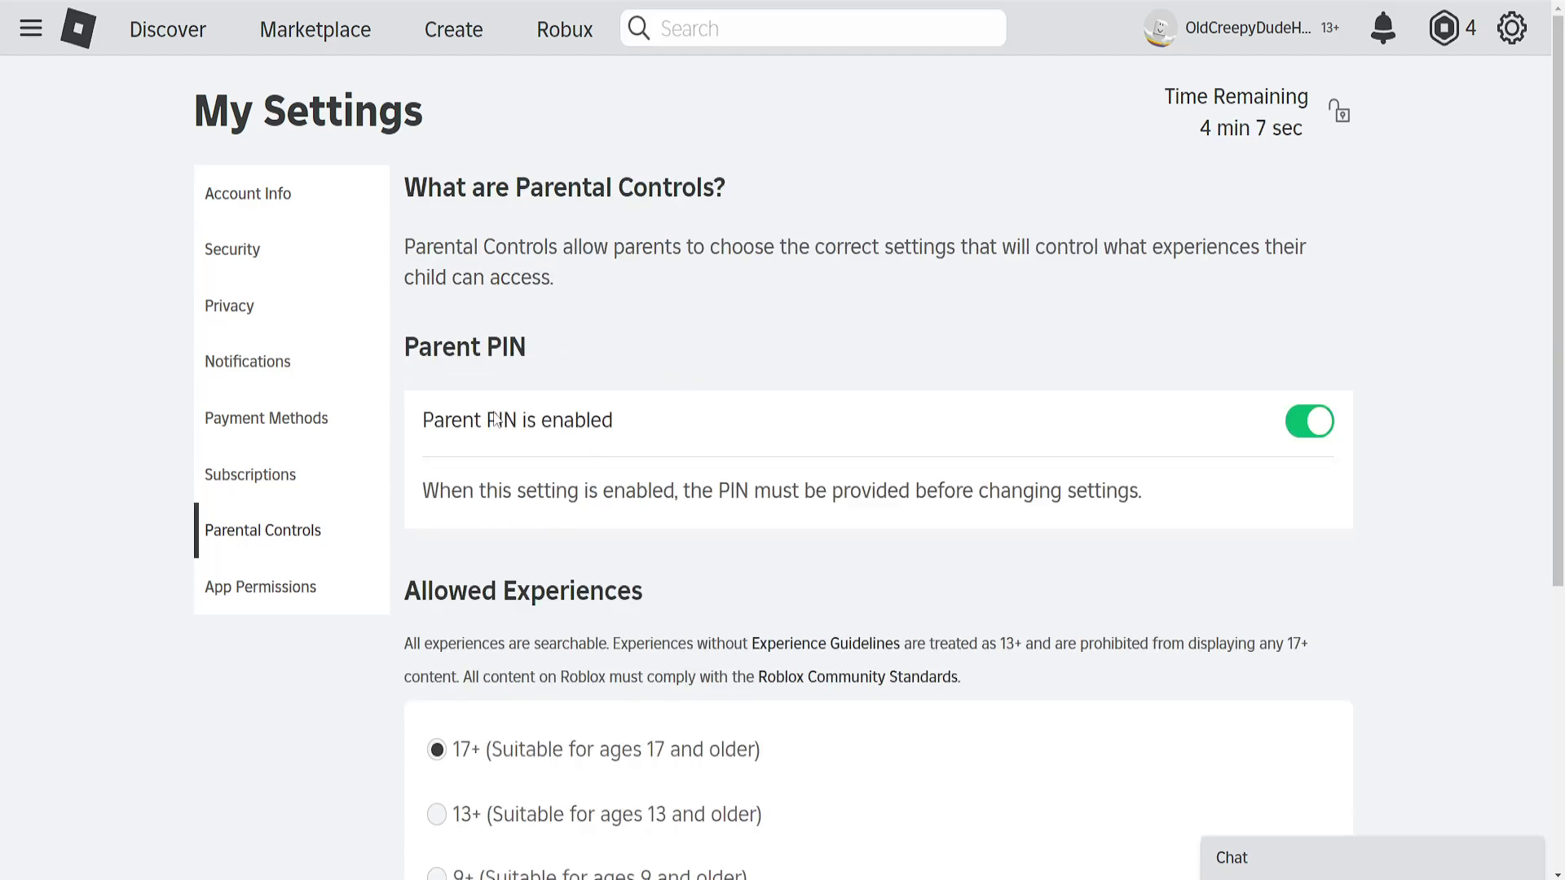
{"action": "left_click_drag", "start_coordinate": [423, 419], "coordinate": [599, 429]}
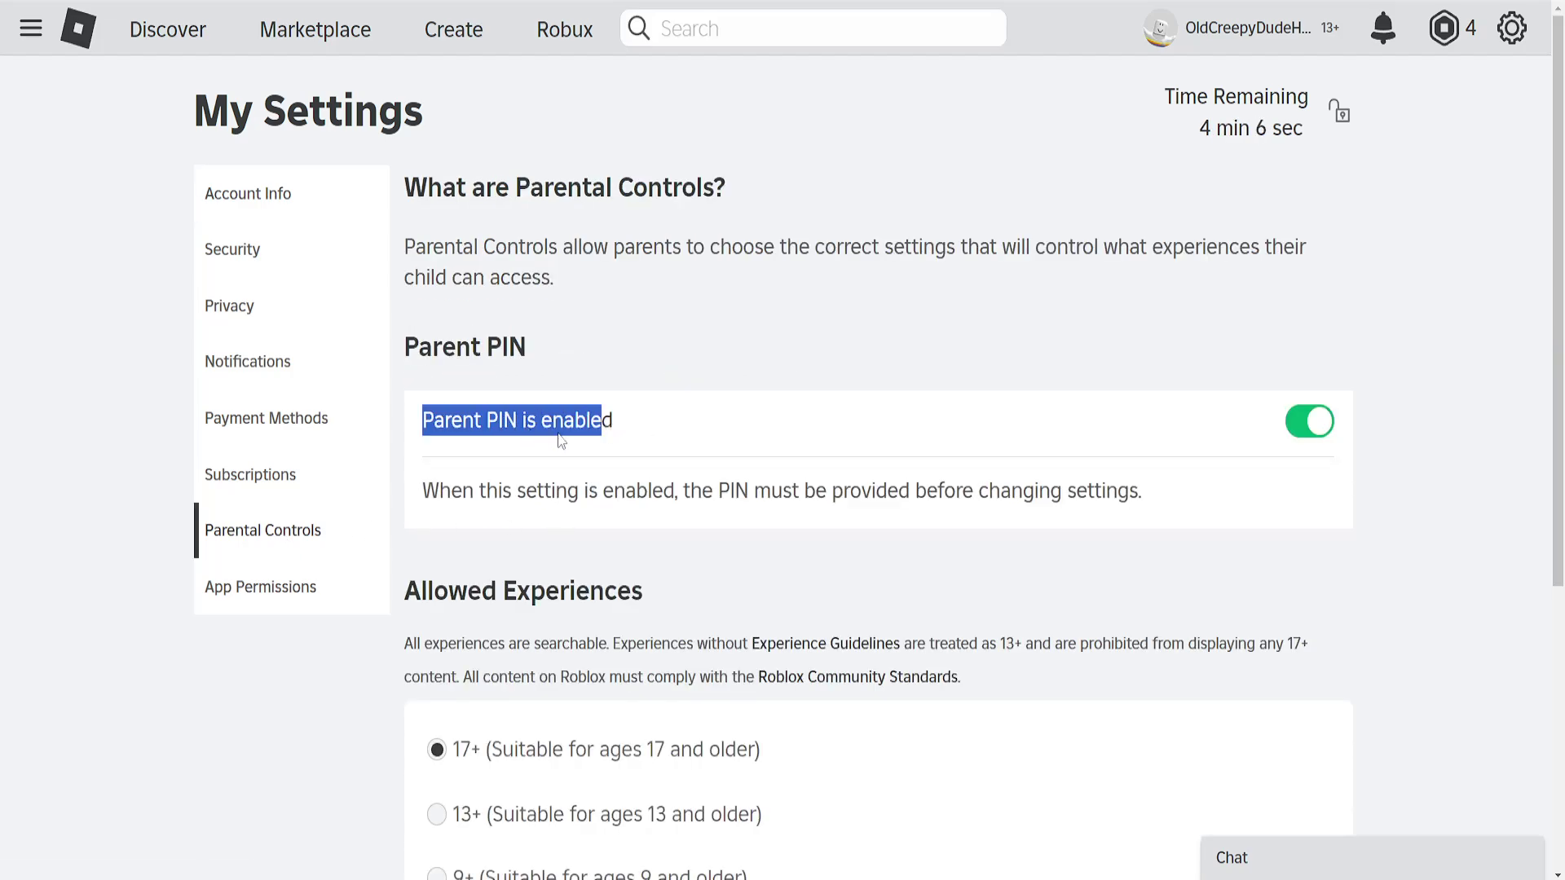
- Disable the Parent PIN, confirming with the account password instead of a one-time code
{"action": "left_click", "coordinate": [1306, 421]}
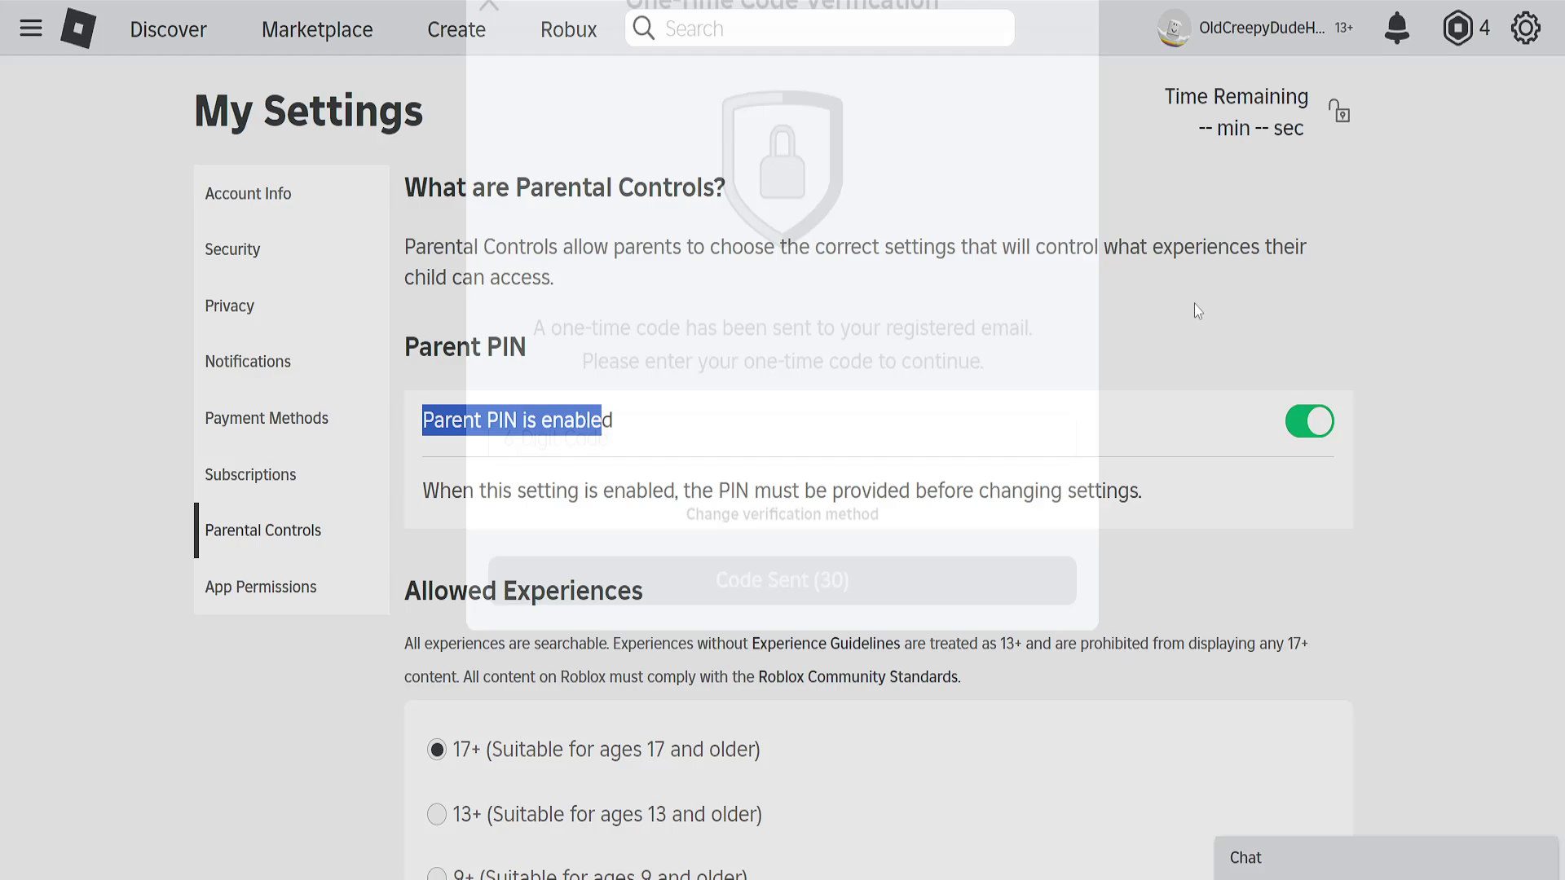
{"action": "left_click", "coordinate": [779, 587]}
{"action": "key", "text": "ctrl+v"}
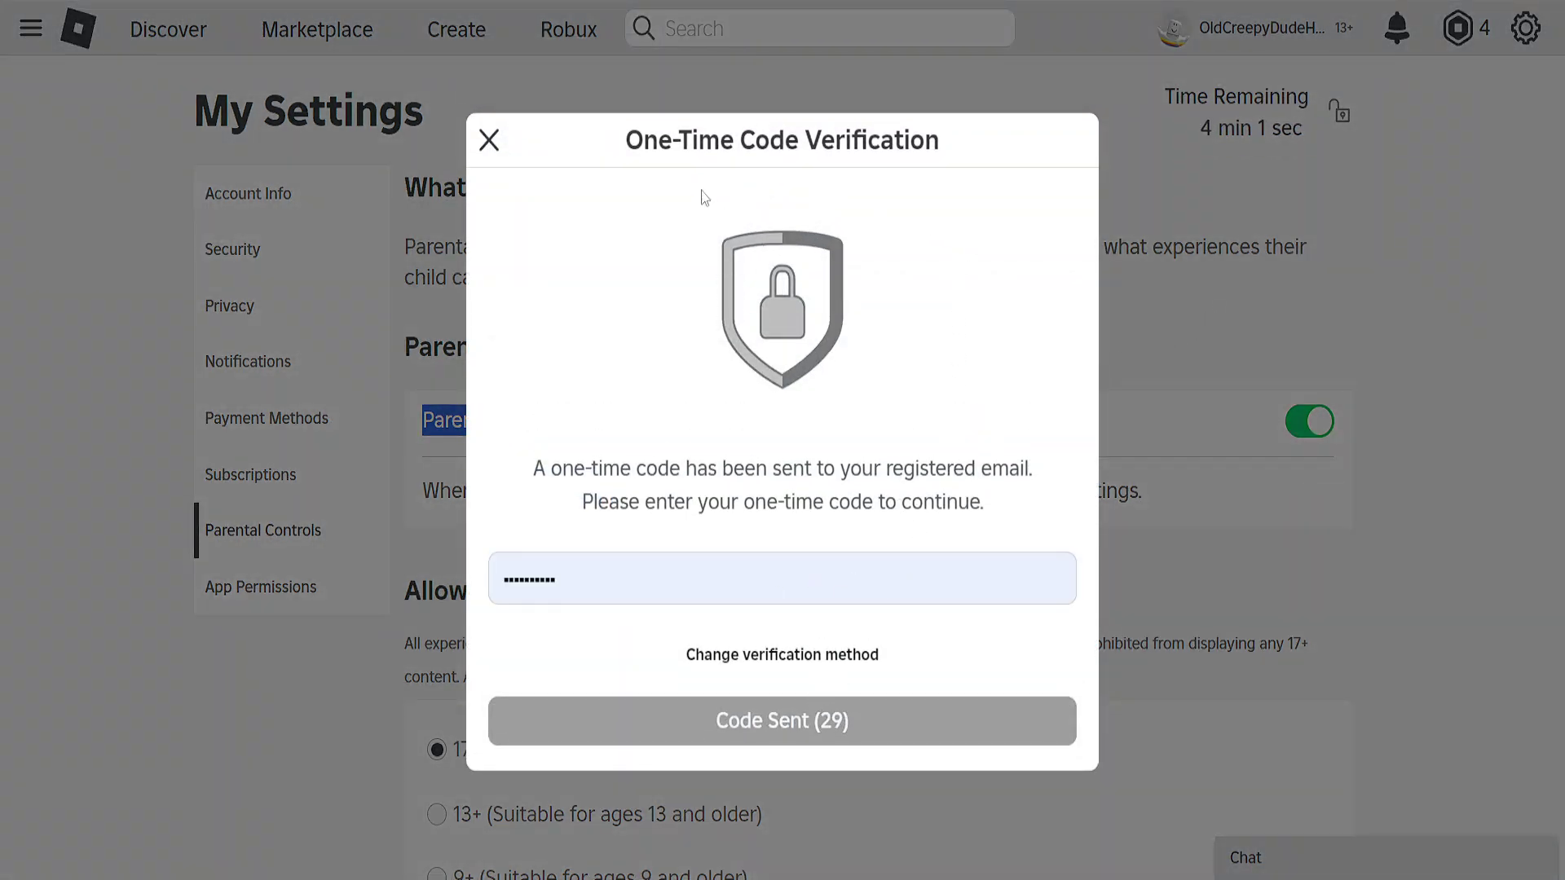
{"action": "left_click", "coordinate": [714, 656]}
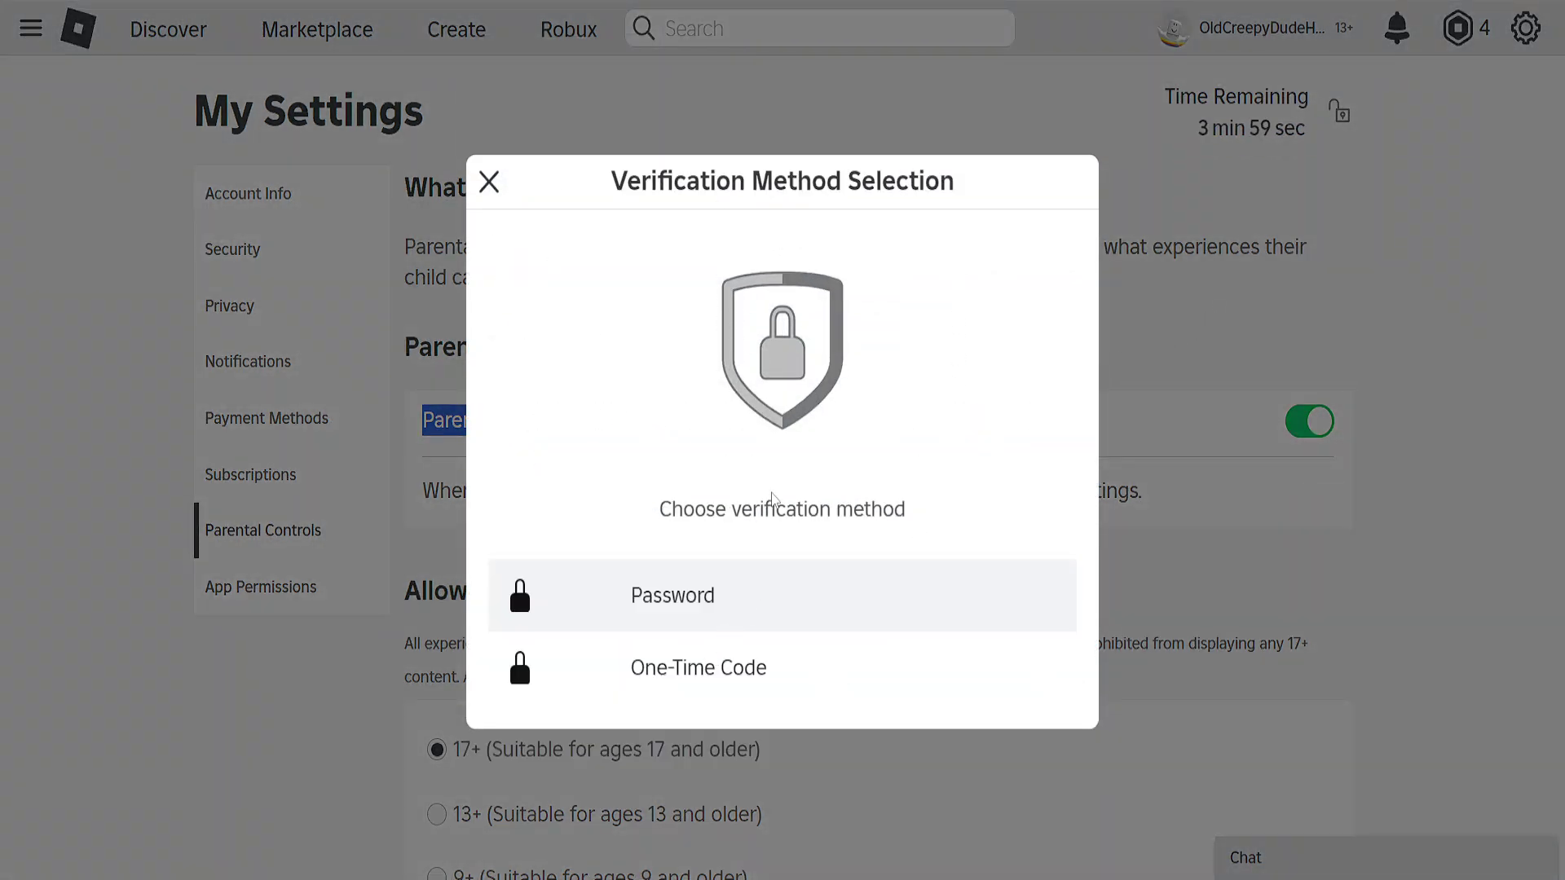
{"action": "left_click", "coordinate": [673, 600]}
{"action": "left_click", "coordinate": [751, 737]}
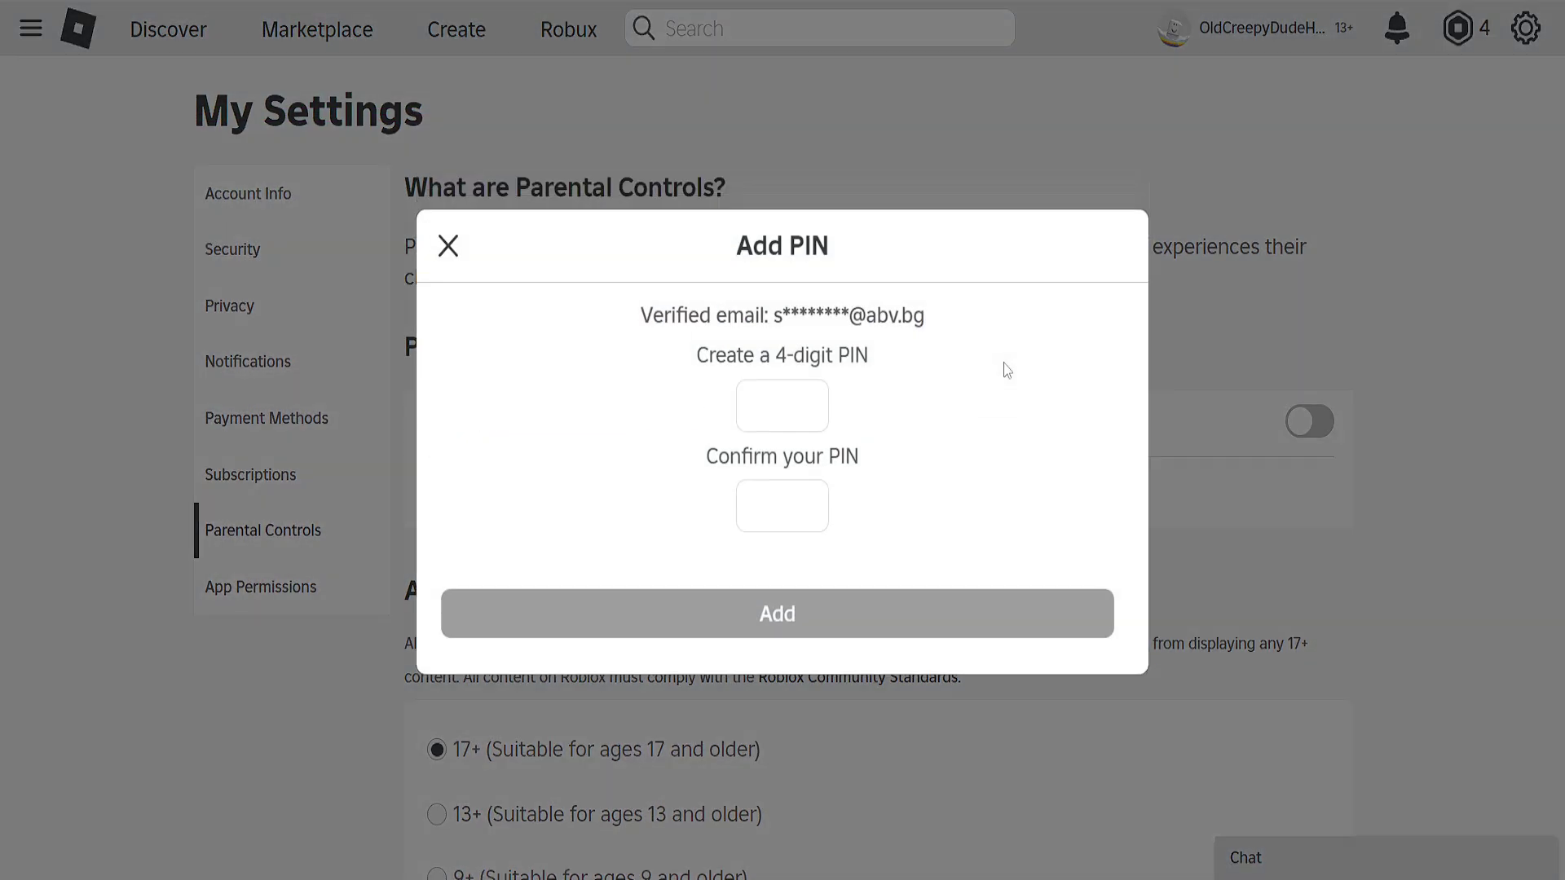
- Set and confirm a new four-digit Parent PIN, verifying with the account password
{"action": "left_click", "coordinate": [796, 509]}
{"action": "type", "text": "00"}
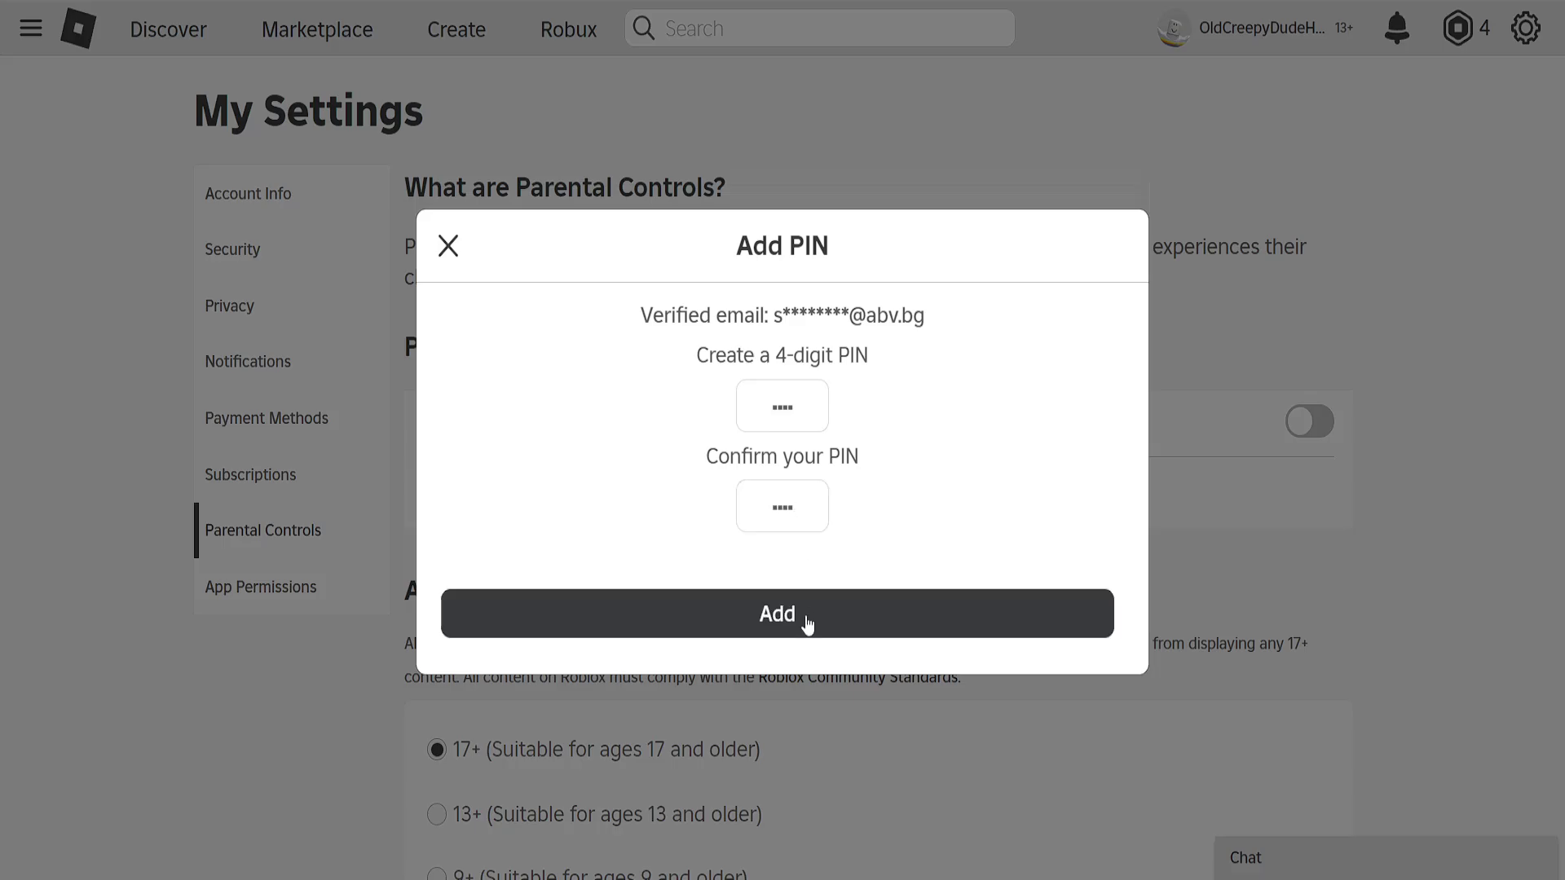
{"action": "left_click", "coordinate": [807, 622]}
{"action": "left_click", "coordinate": [771, 653]}
{"action": "left_click", "coordinate": [764, 585]}
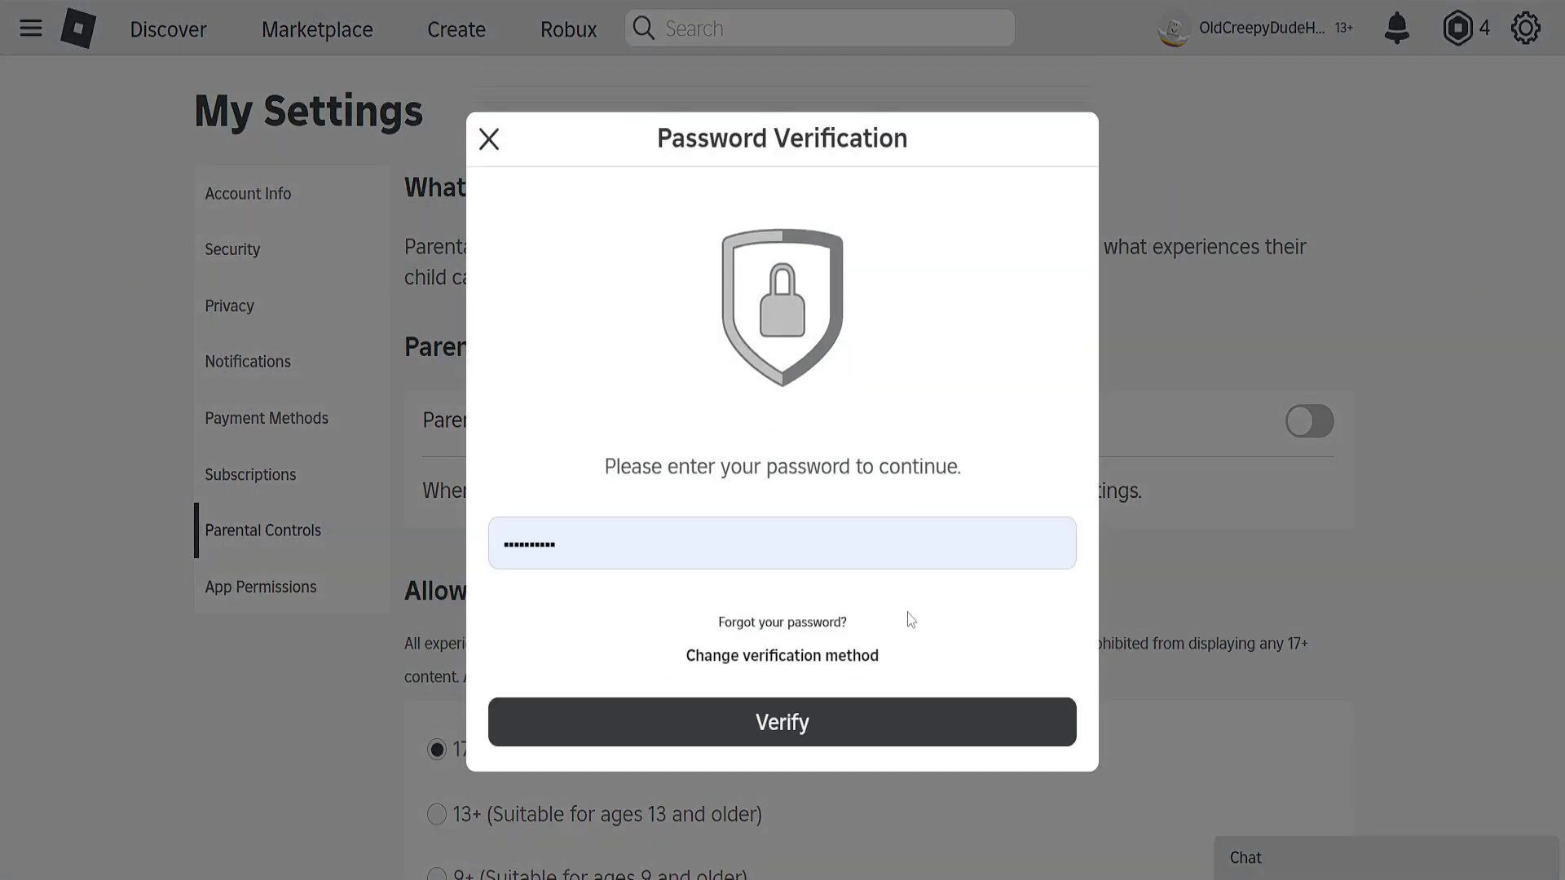
{"action": "left_click", "coordinate": [861, 728]}
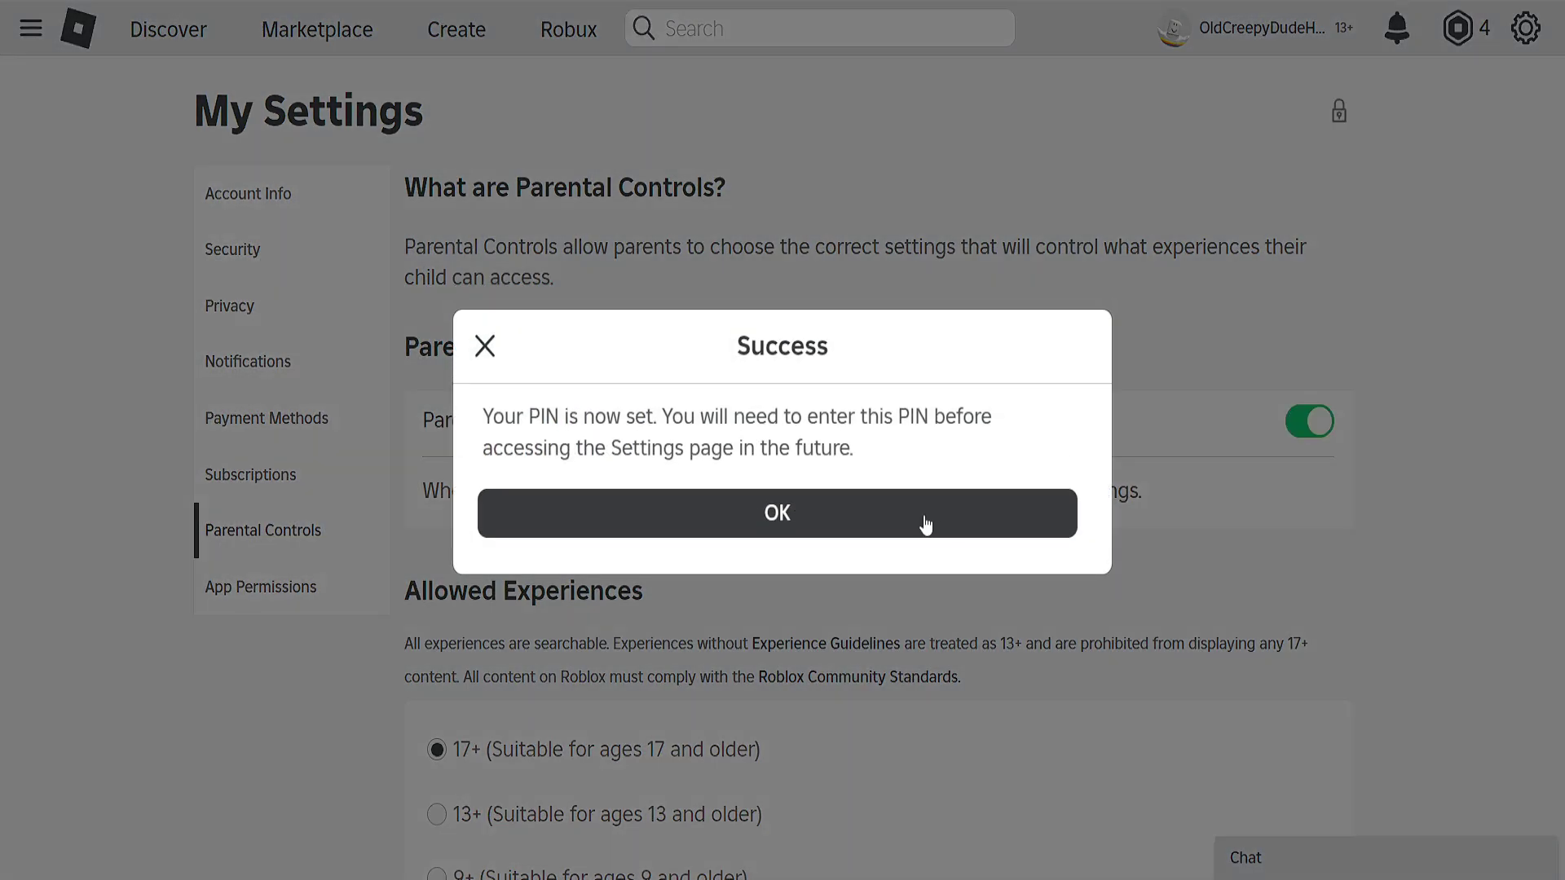
- Dismiss the PIN Success message and review the Allowed Experiences section, still set to 17+
{"action": "left_click", "coordinate": [732, 514]}
{"action": "scroll", "coordinate": [915, 445], "scroll_direction": "down", "scroll_amount": 1}
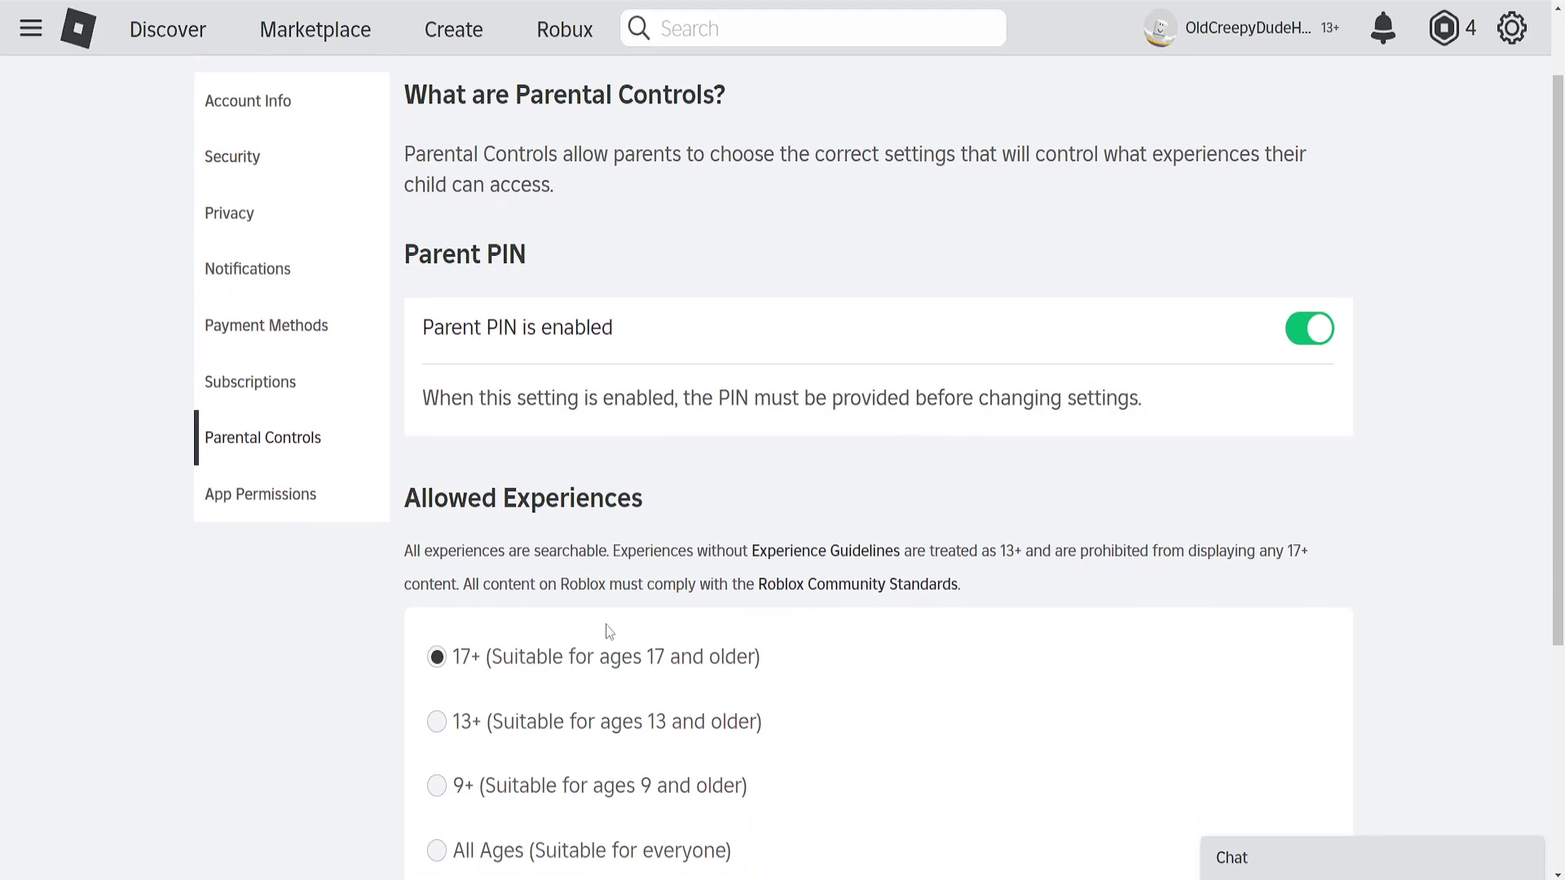
{"action": "scroll", "coordinate": [609, 631], "scroll_direction": "down", "scroll_amount": 2}
{"action": "left_click_drag", "start_coordinate": [419, 313], "coordinate": [622, 313]}
{"action": "double_click", "coordinate": [588, 317]}
{"action": "left_click", "coordinate": [588, 316]}
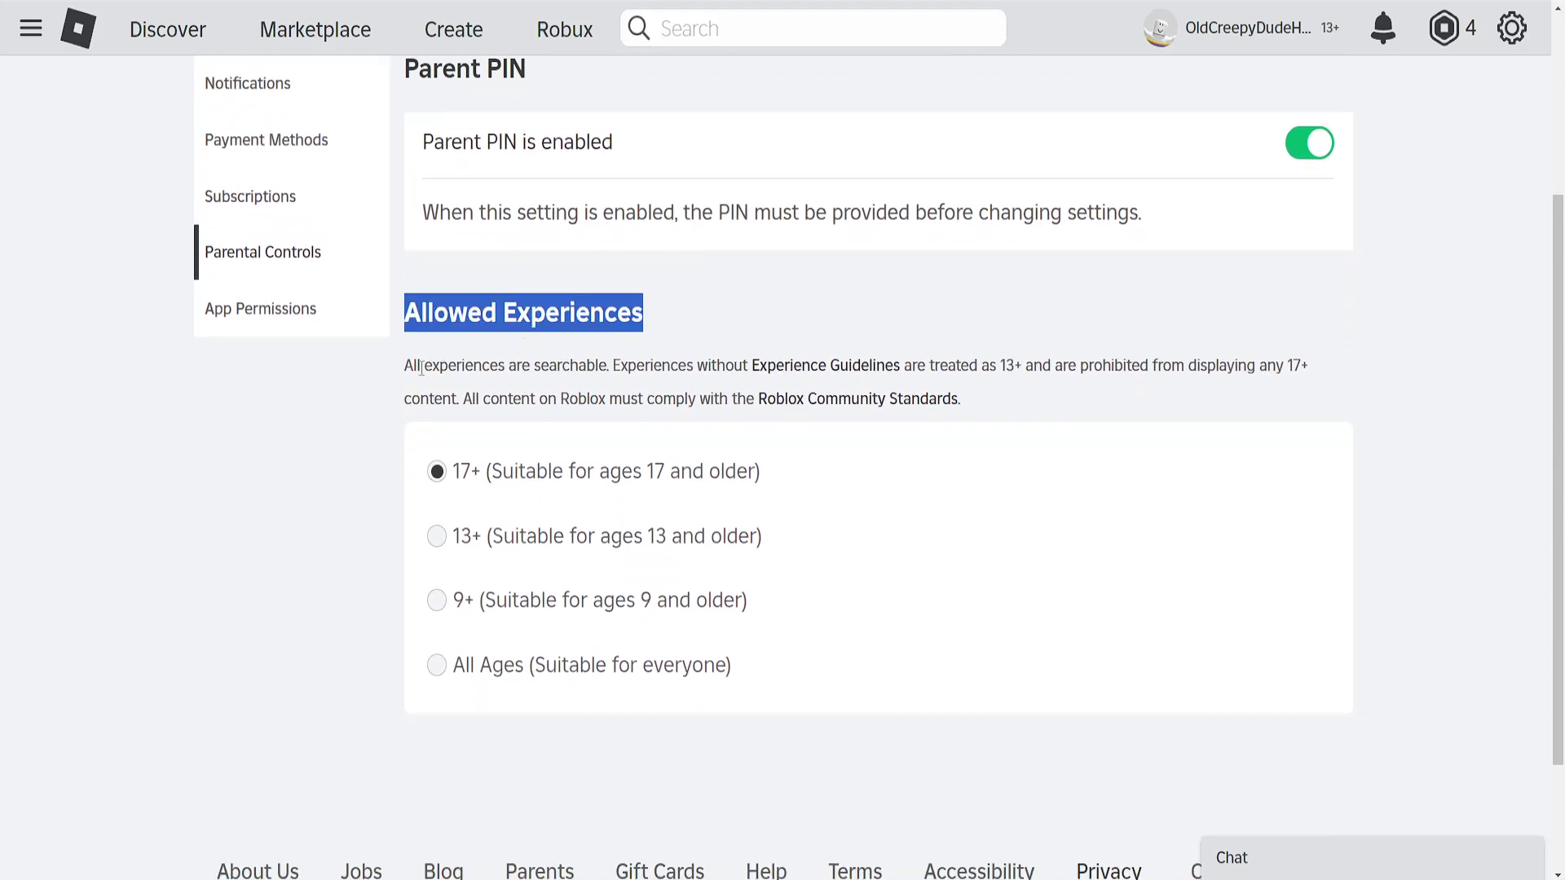
{"action": "left_click_drag", "start_coordinate": [497, 366], "coordinate": [611, 366]}
{"action": "left_click_drag", "start_coordinate": [411, 366], "coordinate": [681, 365]}
{"action": "left_click", "coordinate": [661, 389]}
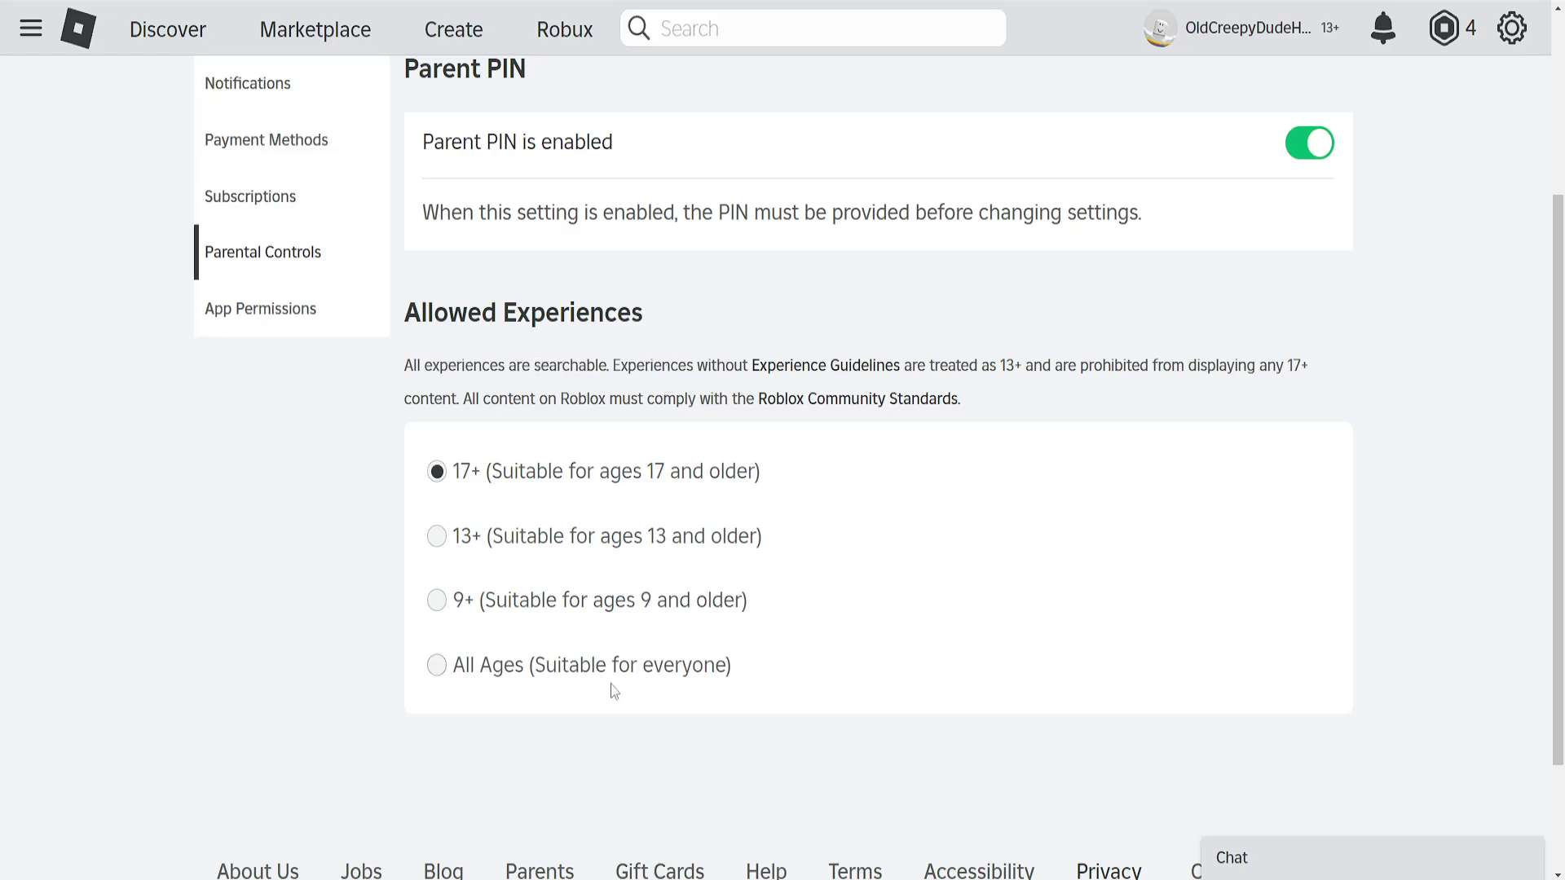
- Select All Ages under Allowed Experiences and unlock the change with the Parent PIN
{"action": "left_click", "coordinate": [521, 665]}
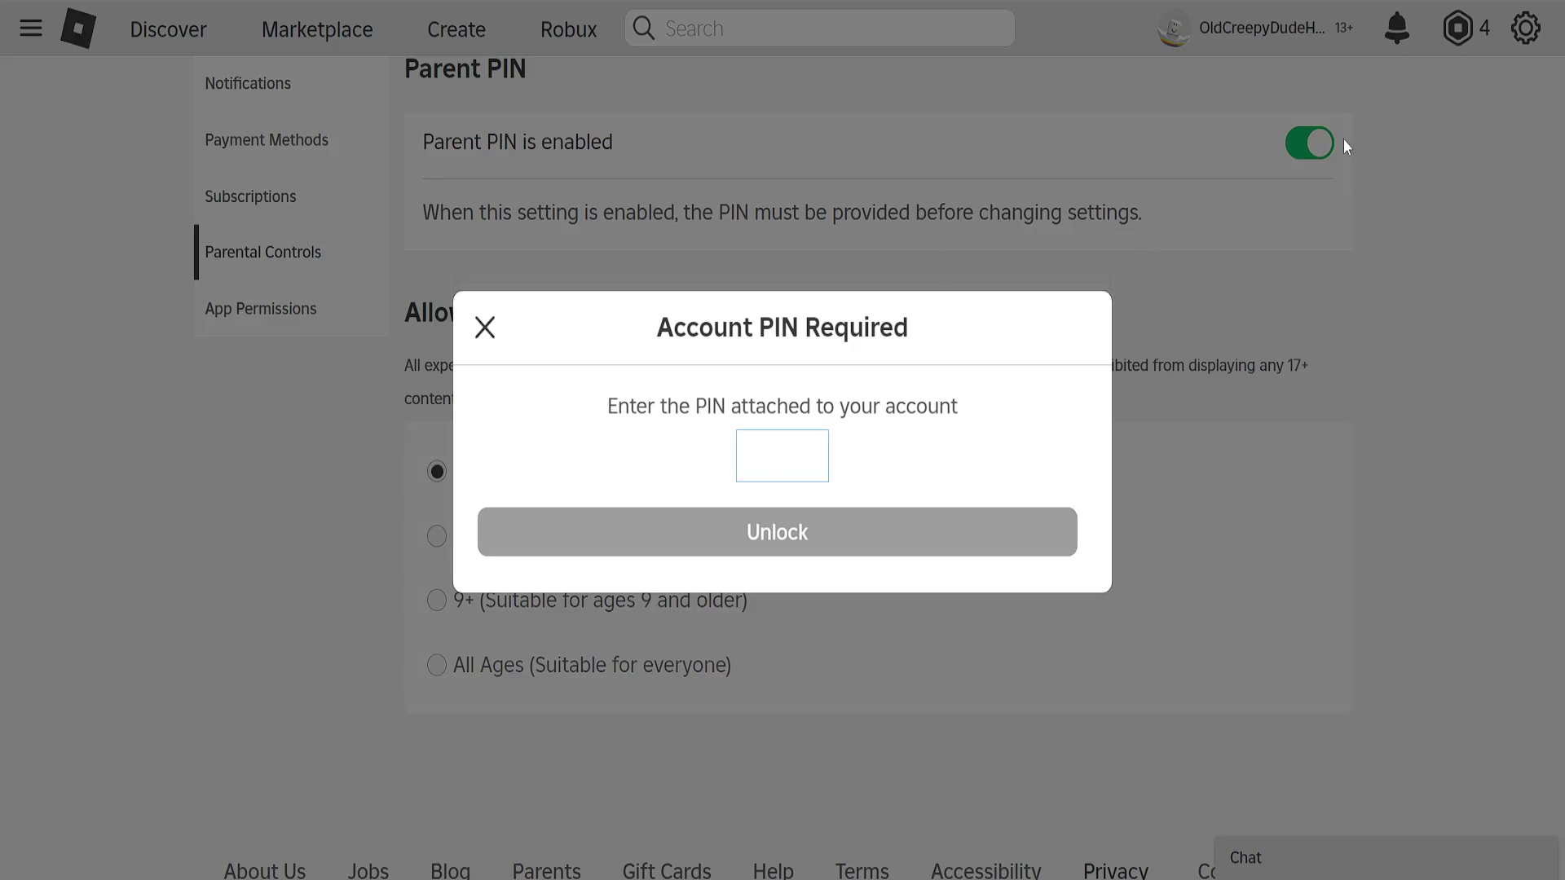
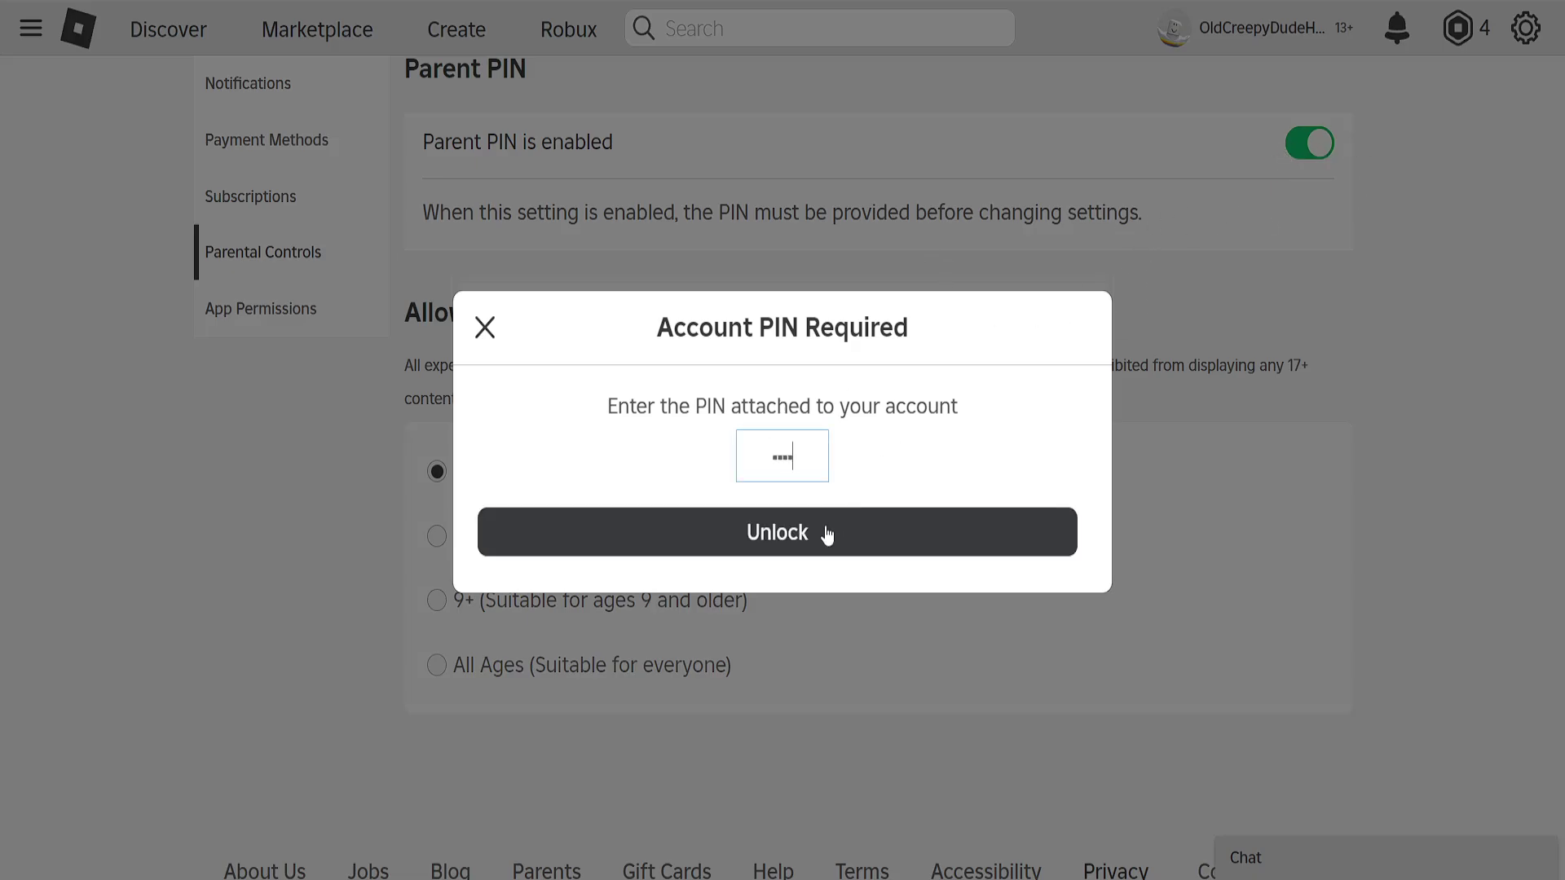
{"action": "left_click", "coordinate": [831, 531]}
{"action": "left_click_drag", "start_coordinate": [542, 697], "coordinate": [621, 664]}
{"action": "left_click", "coordinate": [908, 689]}
{"action": "left_click_drag", "start_coordinate": [908, 688], "coordinate": [335, 653]}
{"action": "left_click", "coordinate": [941, 540]}
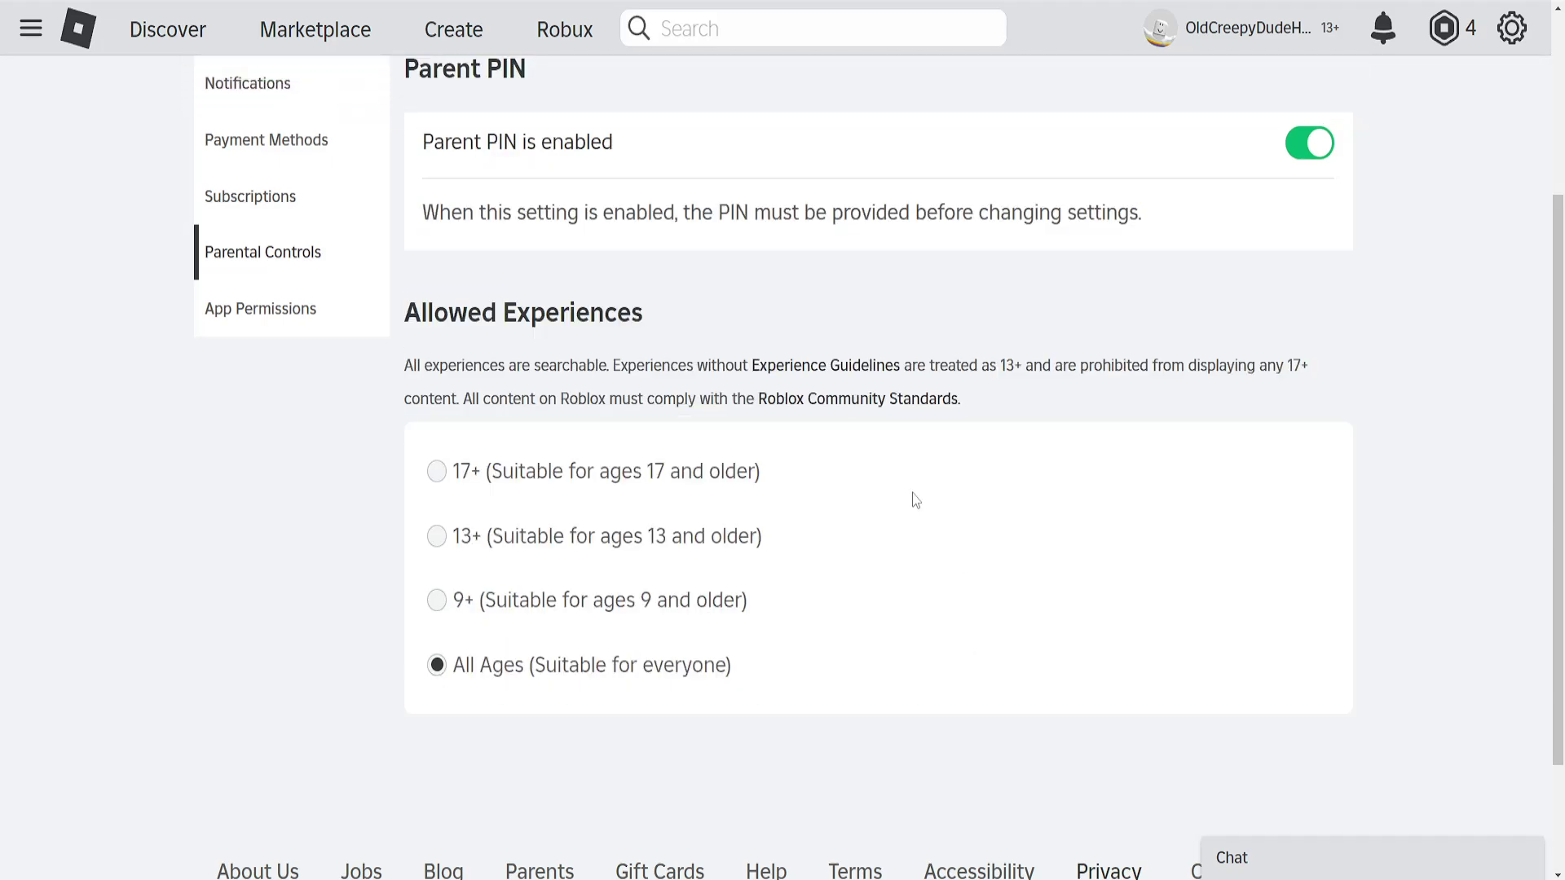
{"action": "scroll", "coordinate": [941, 540], "scroll_direction": "up", "scroll_amount": 3}
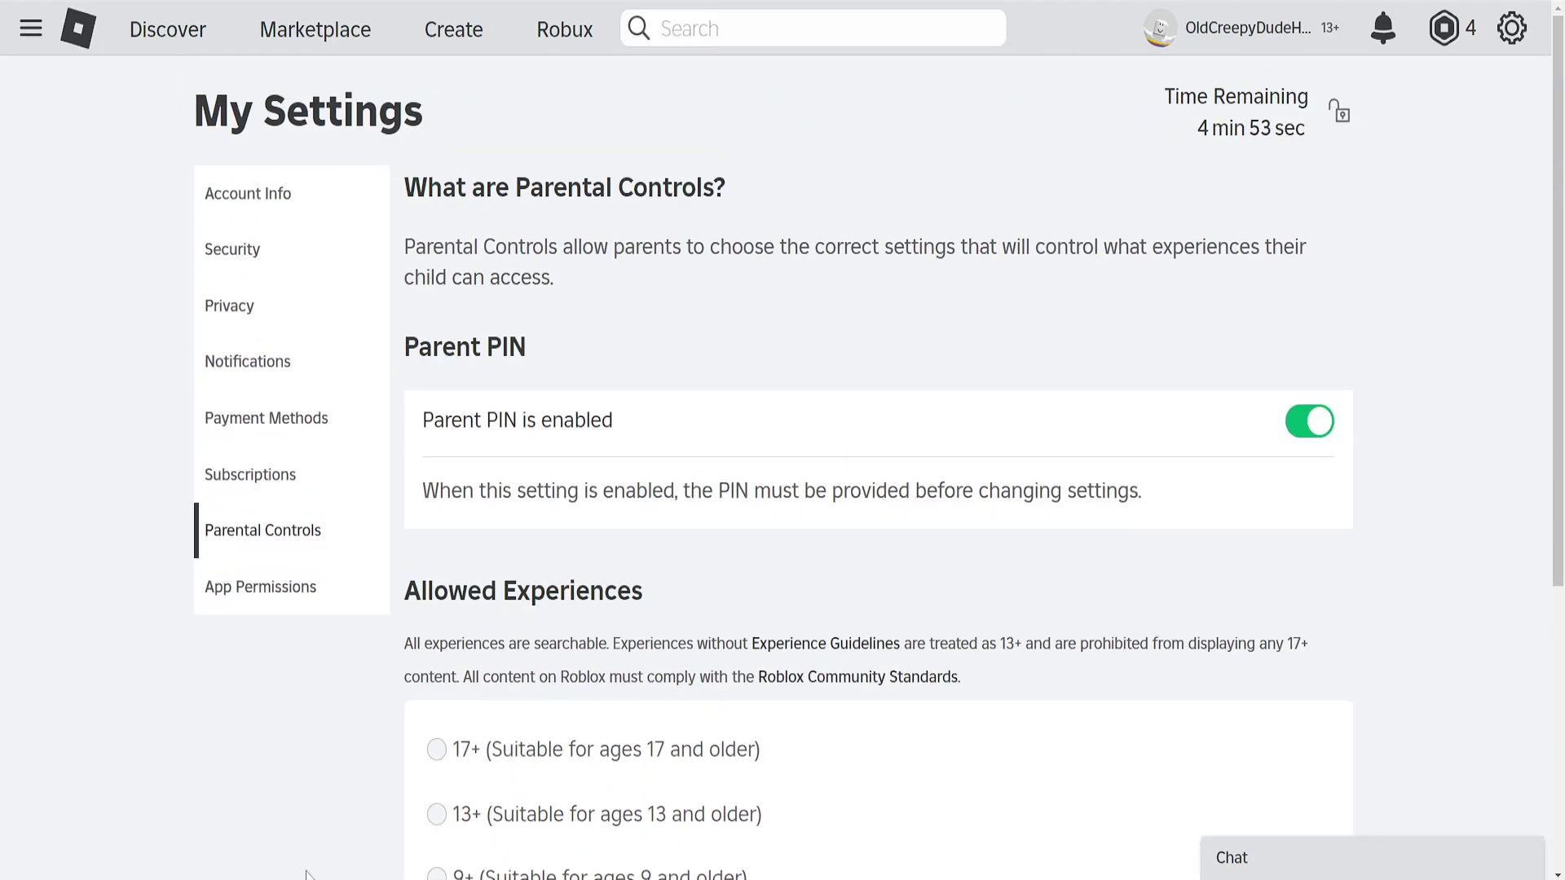
{"action": "left_click", "coordinate": [221, 814]}
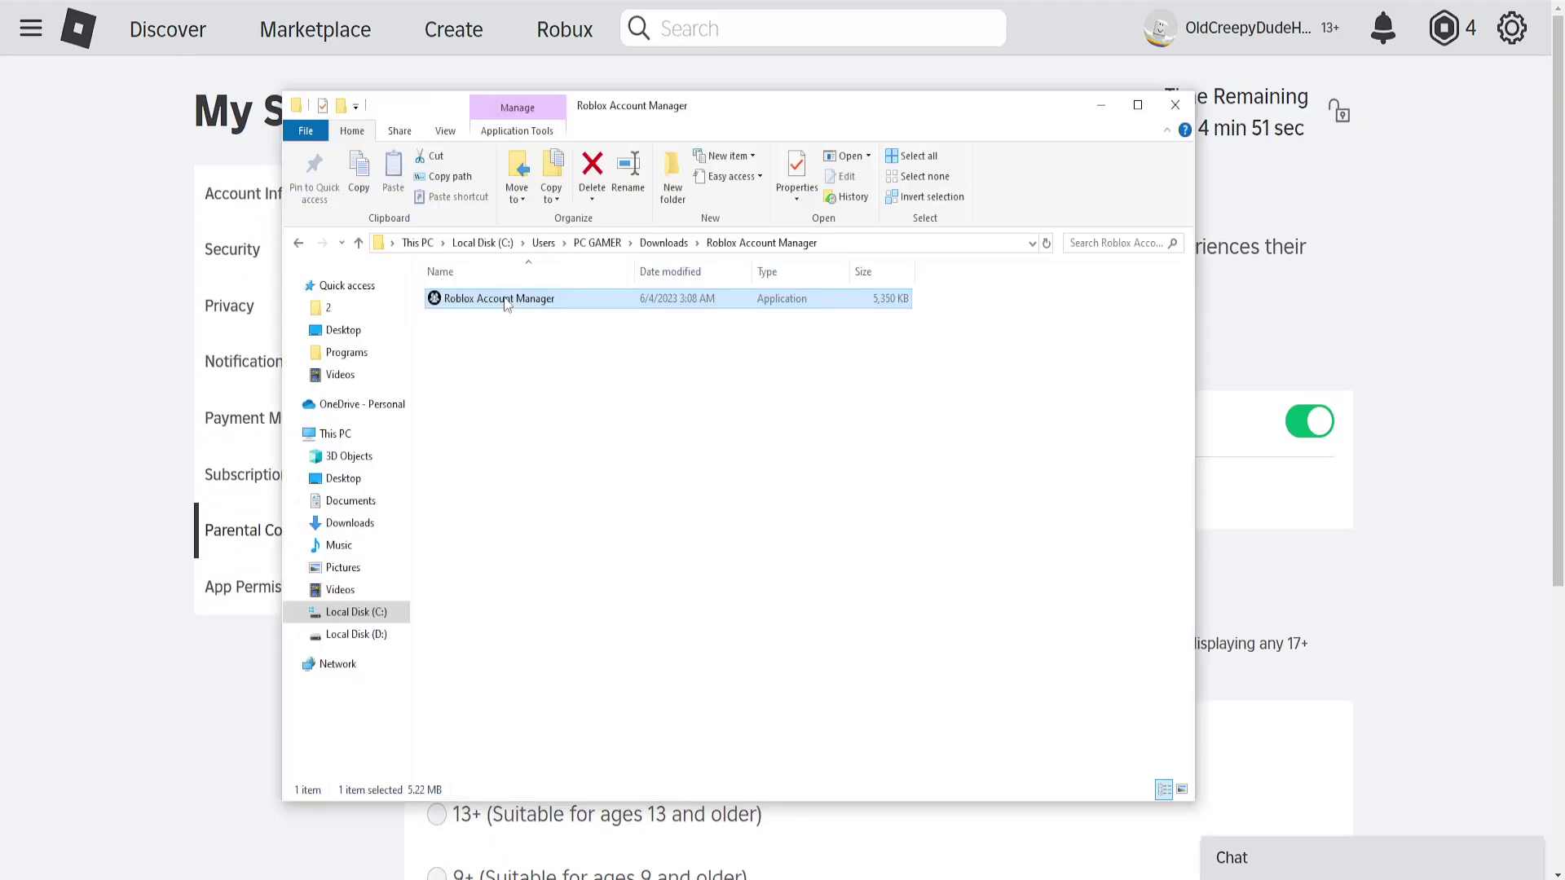
{"action": "left_click", "coordinate": [38, 420]}
{"action": "scroll", "coordinate": [783, 339], "scroll_direction": "down", "scroll_amount": 3}
{"action": "scroll", "coordinate": [616, 503], "scroll_direction": "up", "scroll_amount": 3}
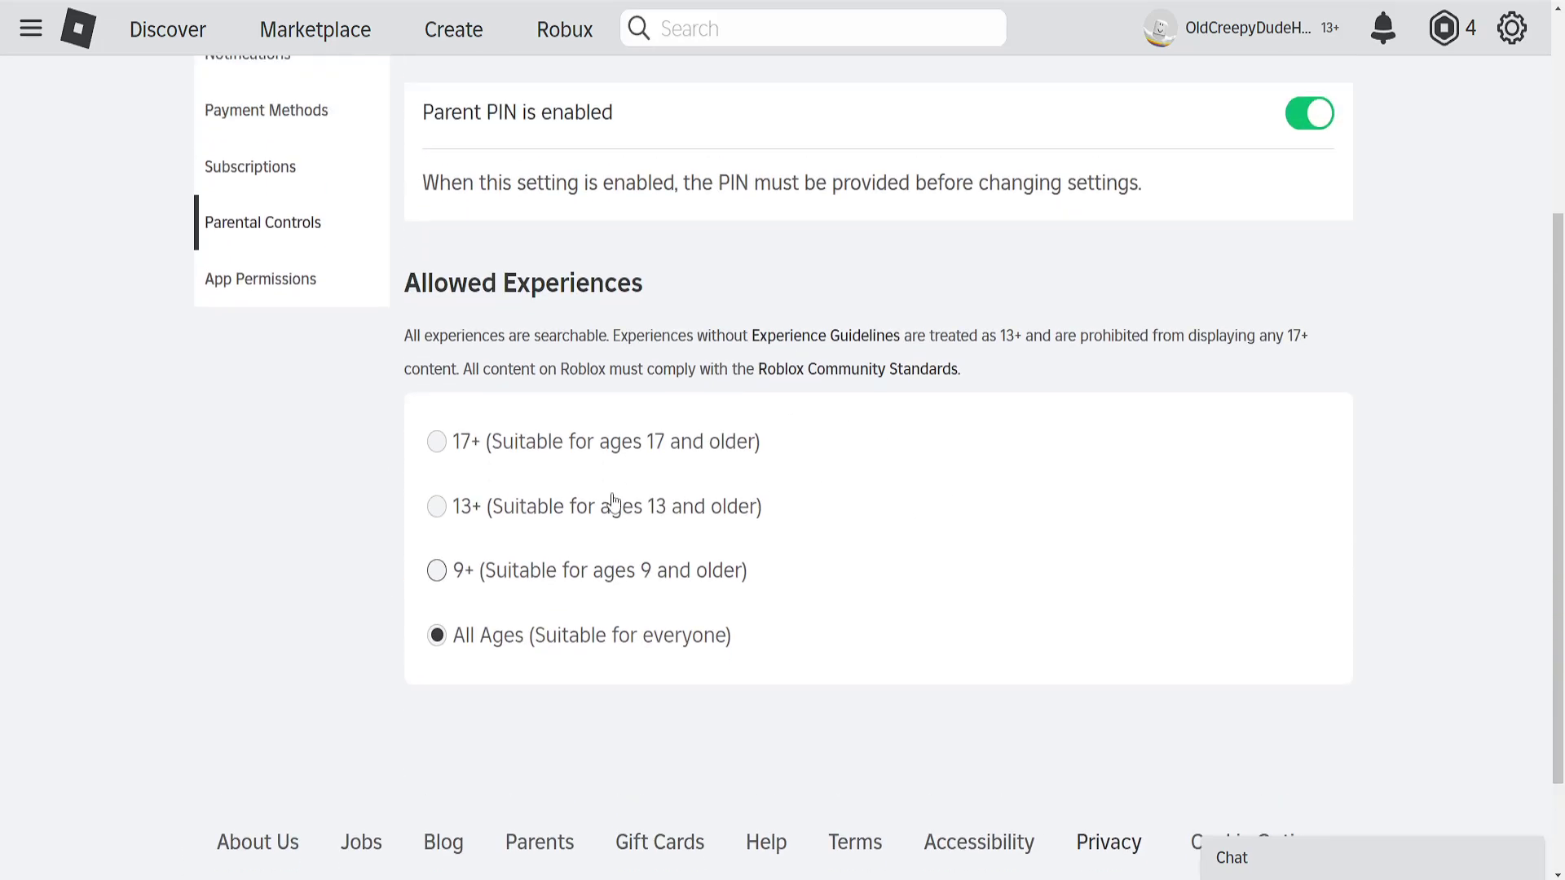